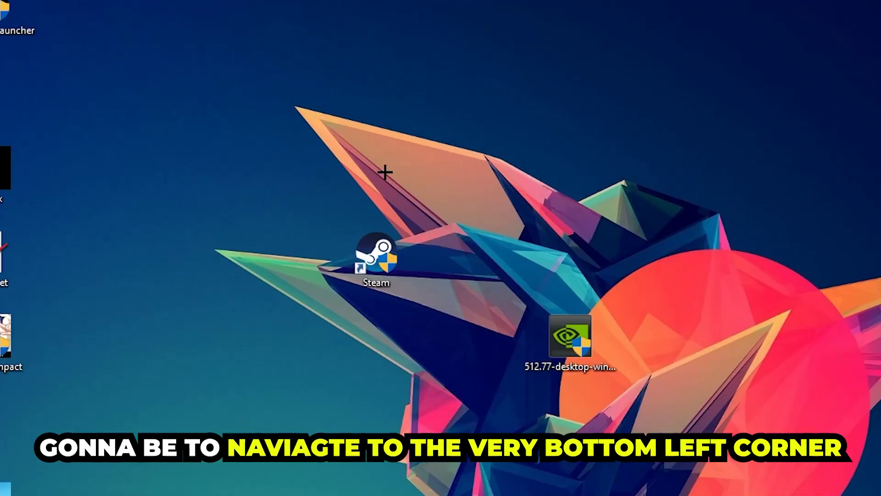
Select the Steam desktop shortcut, then open Start to search for 'wind'.
{"action": "left_click", "coordinate": [344, 250]}
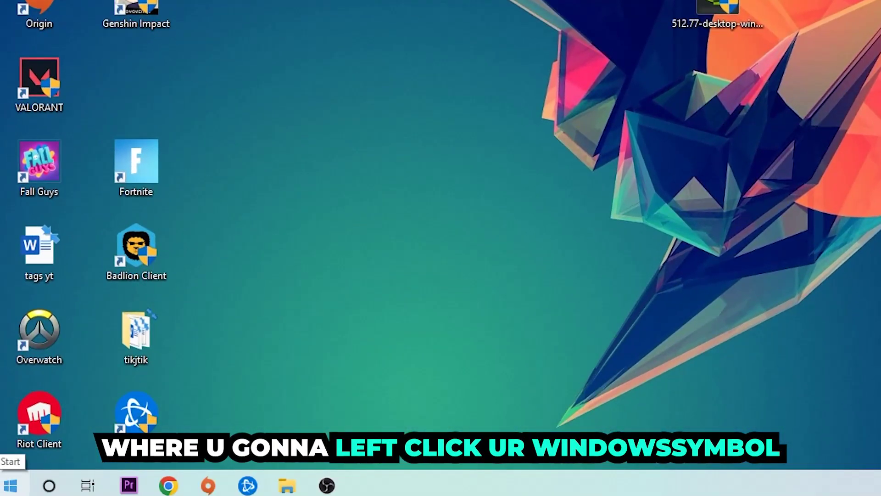
{"action": "left_click", "coordinate": [11, 486]}
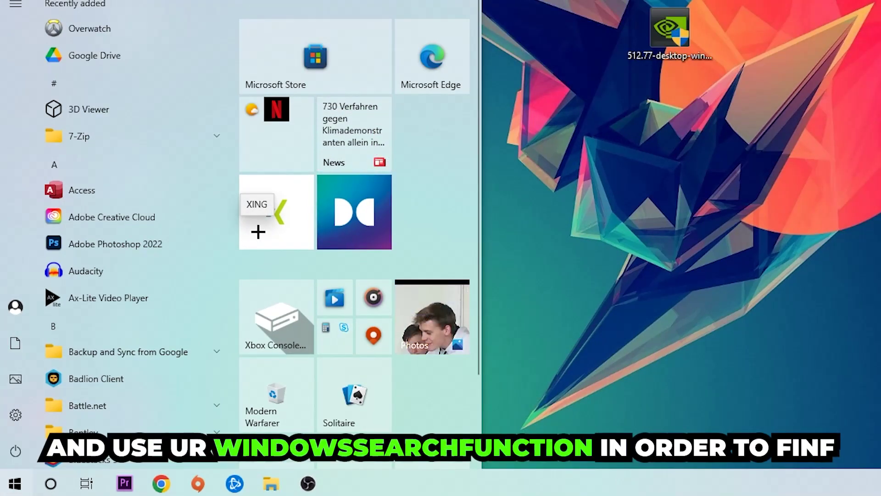
{"action": "type", "text": "wind"}
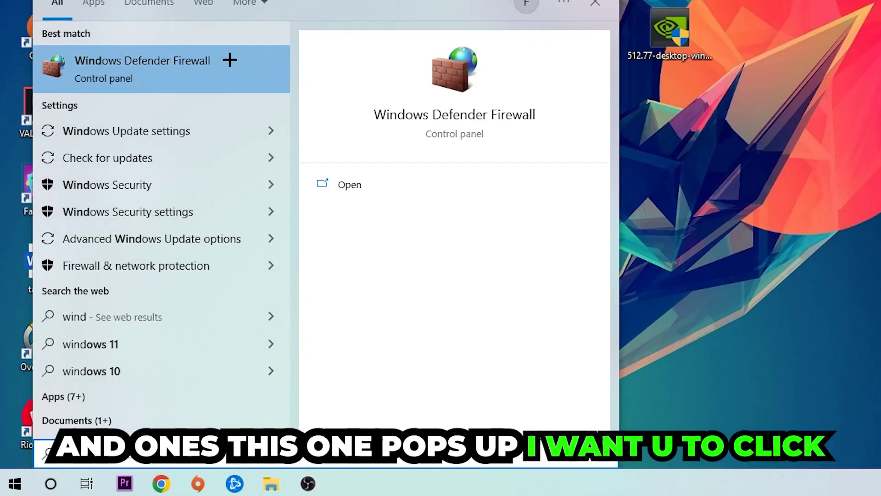
Open the Windows Defender Firewall Control Panel page from the best-match search result.
{"action": "left_click", "coordinate": [222, 86]}
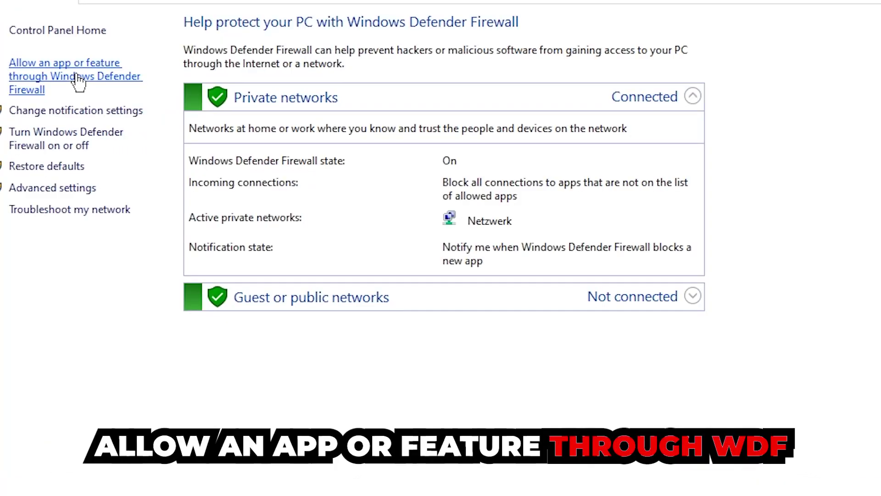
Open the allowed apps list, enable Change settings, and start Allow another app.
{"action": "left_click", "coordinate": [79, 81]}
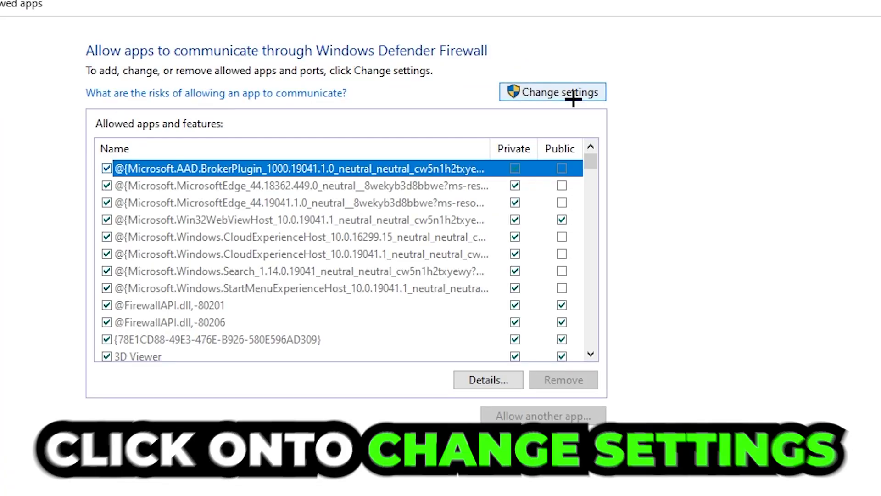
{"action": "left_click", "coordinate": [556, 66]}
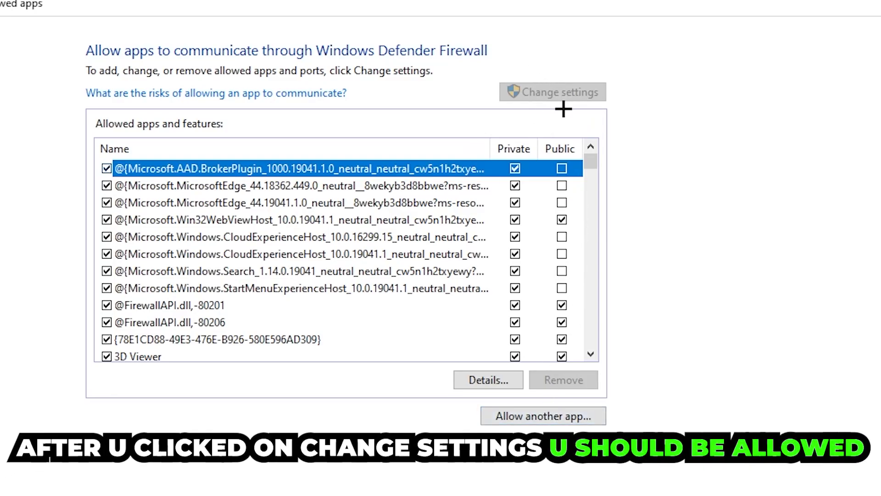
{"action": "left_click", "coordinate": [543, 417]}
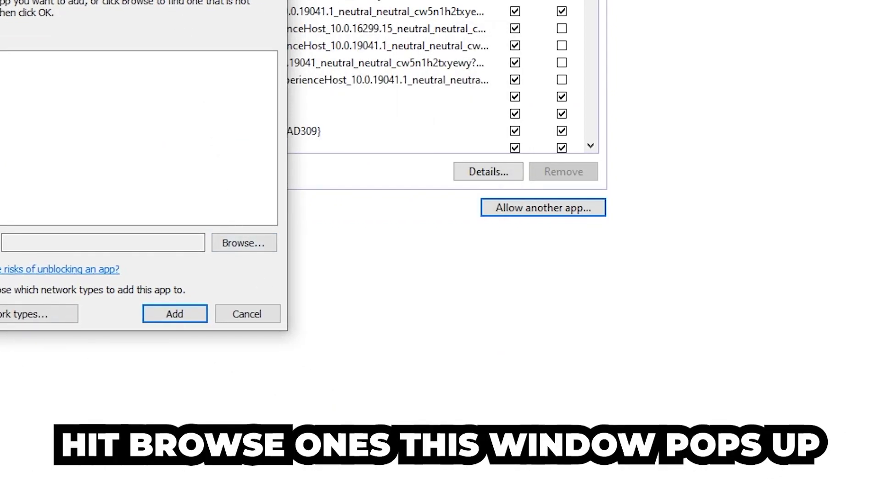
Browse to the game executable and add it to the allowed apps list.
{"action": "left_click", "coordinate": [241, 243]}
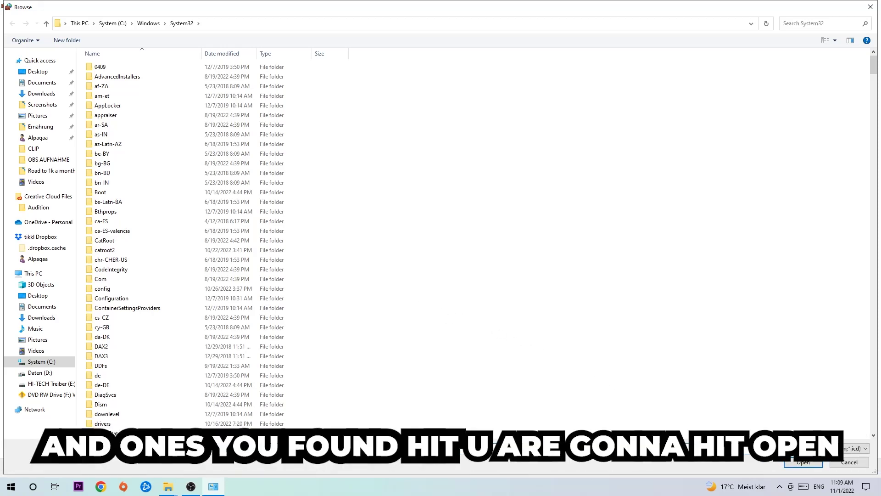
{"action": "left_click", "coordinate": [870, 6]}
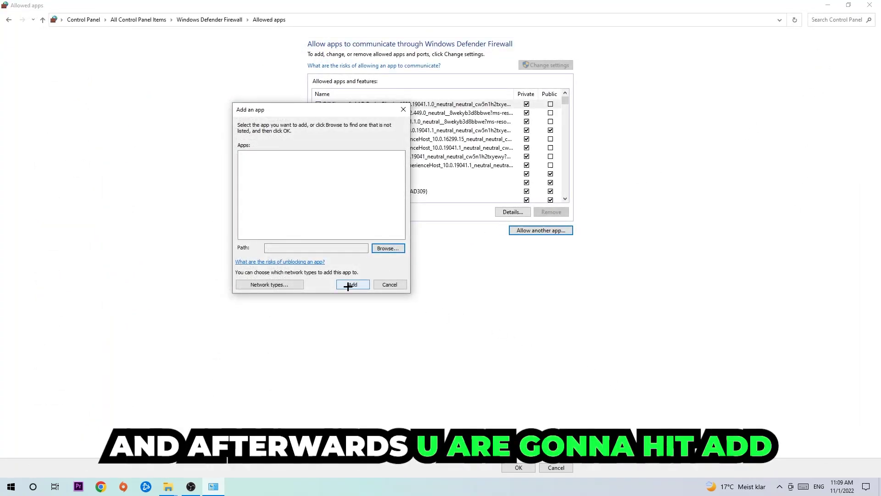
{"action": "left_click", "coordinate": [403, 111]}
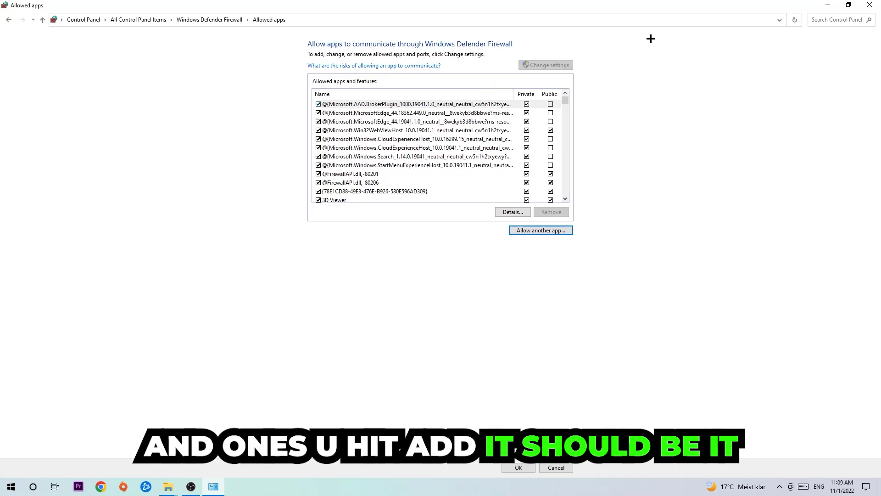